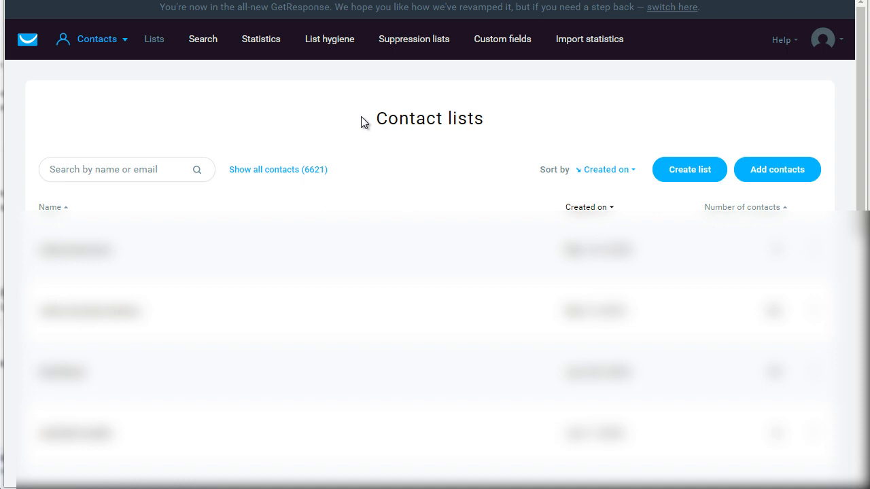
Step: Start creating a new contact list and name it newtestlist1
mouse_move(85, 51)
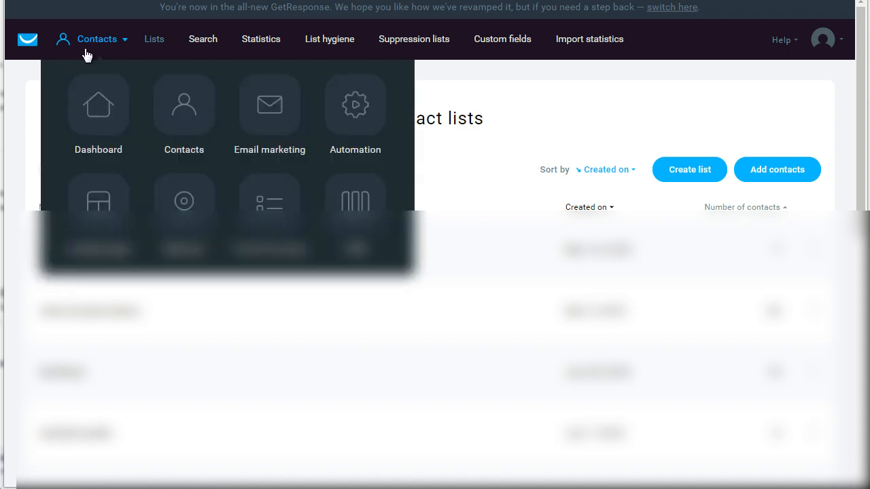
left_click(695, 170)
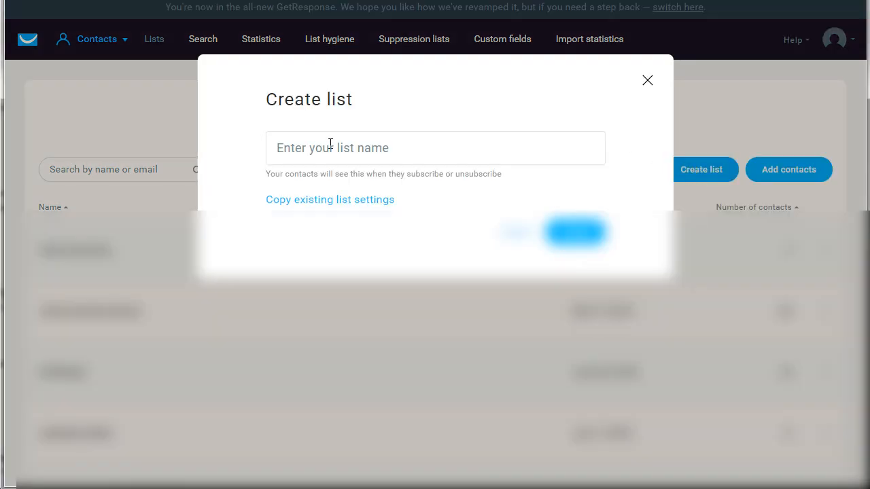
left_click(330, 143)
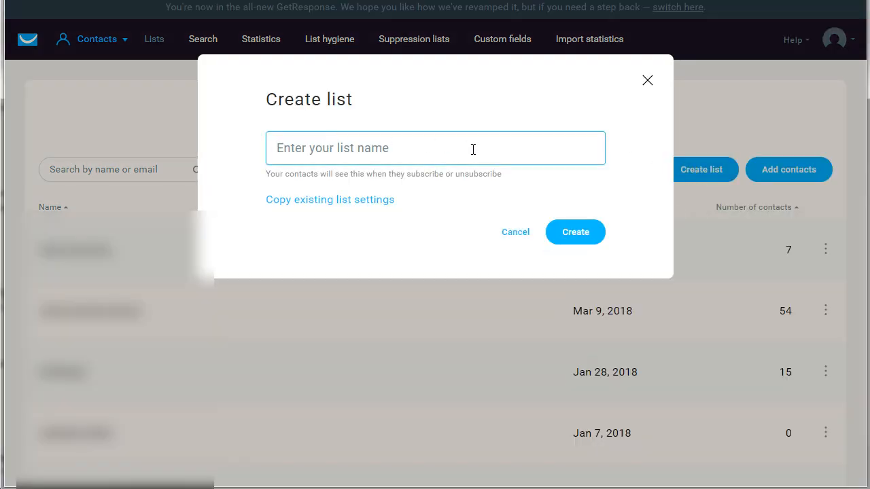
type("newtestlist")
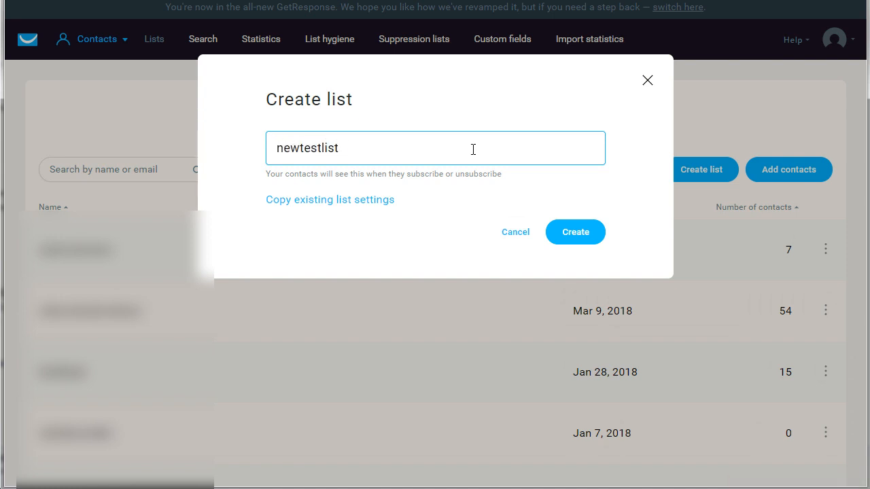
type("1")
key("ctrl+a")
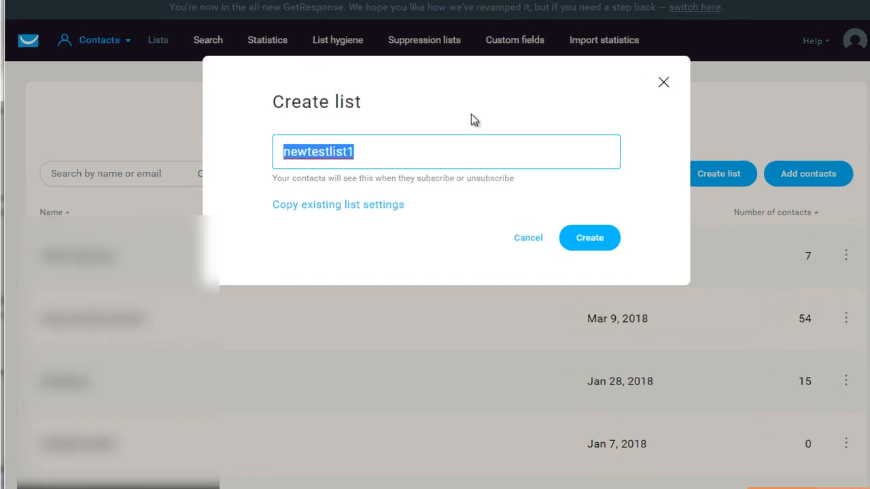
left_click(471, 114)
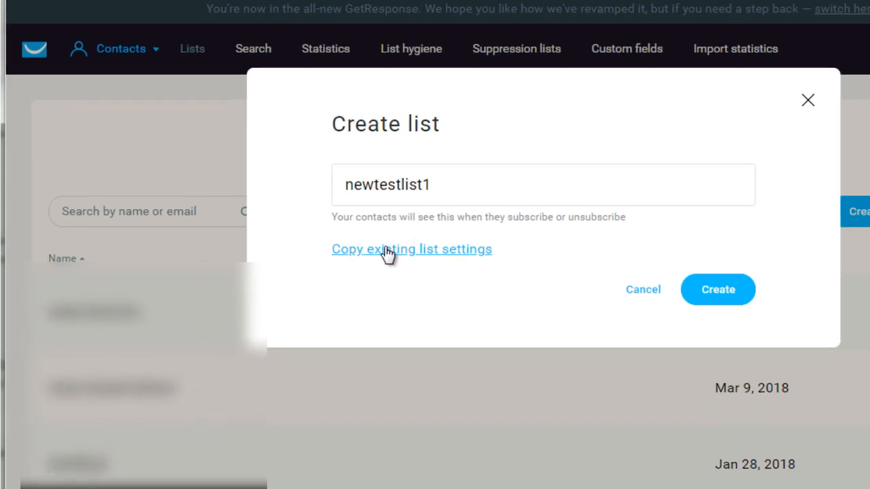
Step: Show and remove the option to copy existing list settings, and create the list without copied settings
left_click(386, 249)
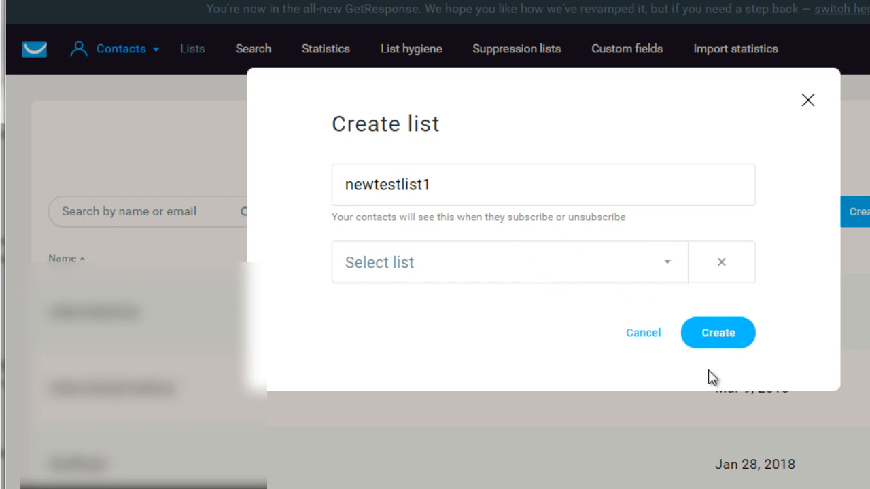
left_click(725, 344)
left_click(723, 272)
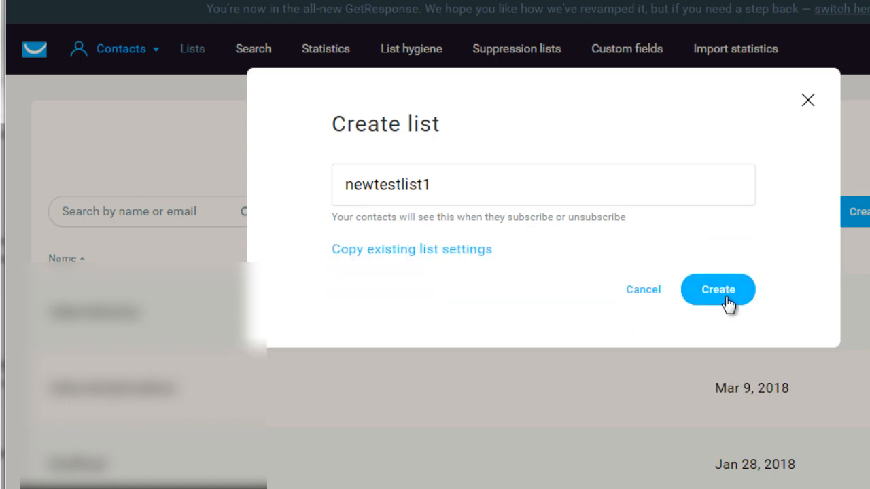
left_click(725, 299)
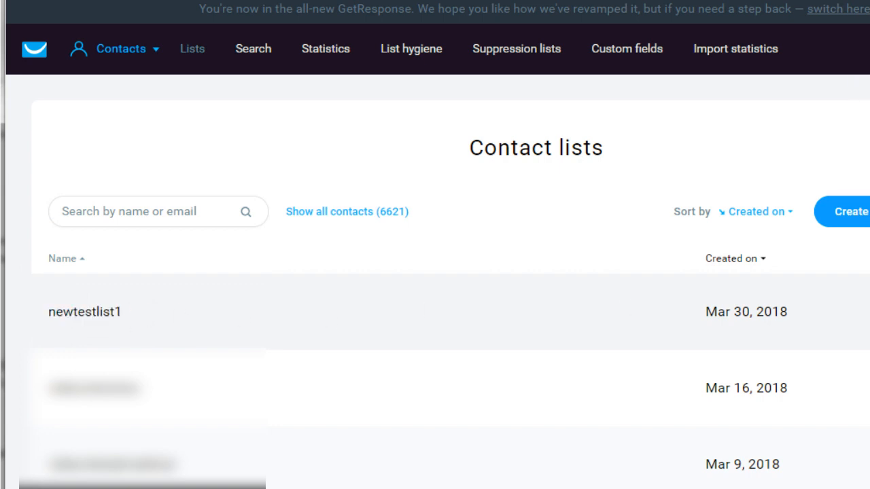
Step: Open the settings of the newtestlist1 contact list
left_click(869, 312)
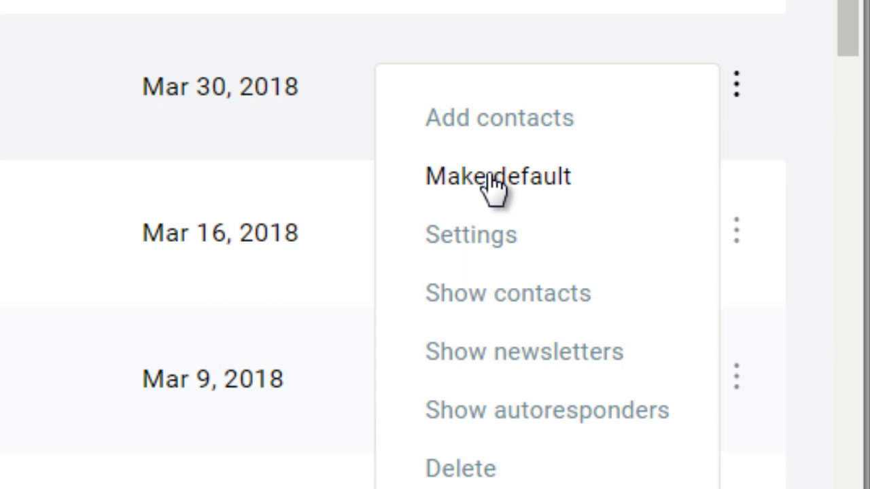
right_click(490, 248)
left_click(443, 247)
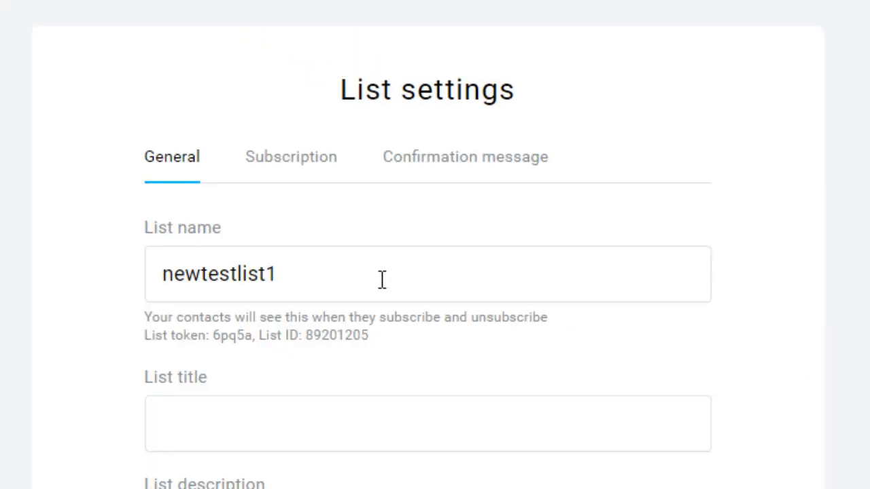
Step: Examine the list's general settings, including its name, title, description and category choices
left_click(381, 274)
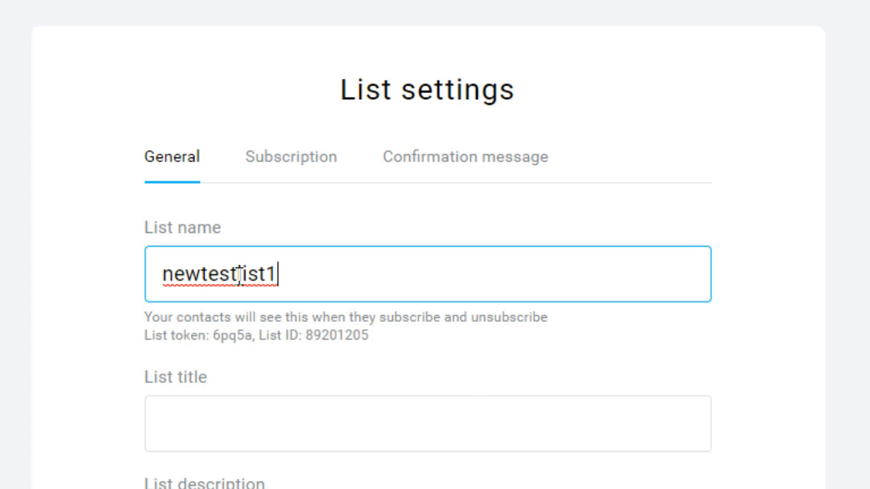
left_click(759, 197)
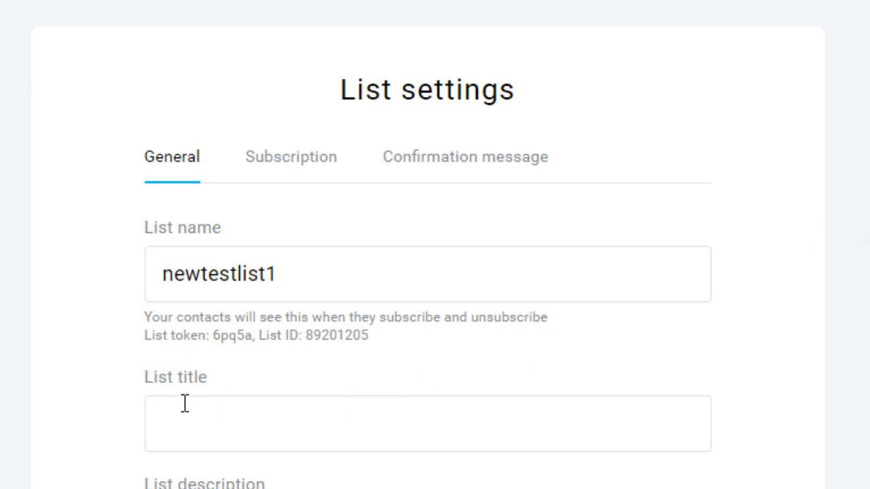
left_click(252, 415)
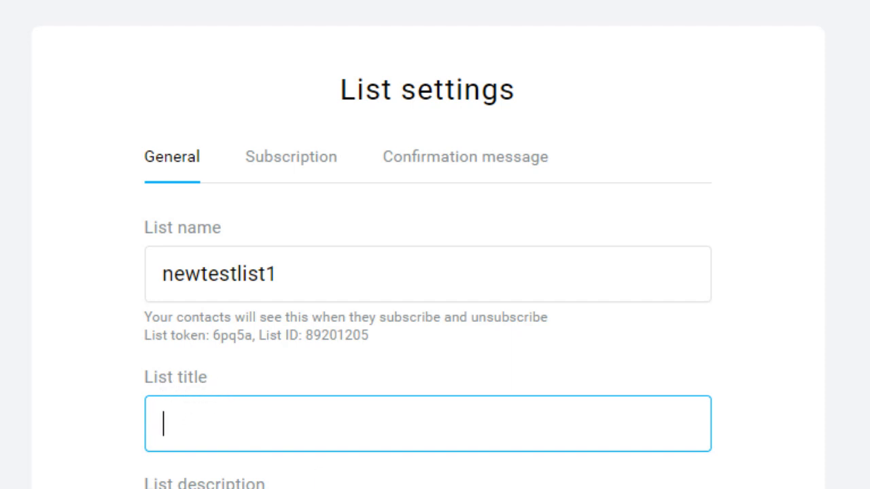
key("Tab")
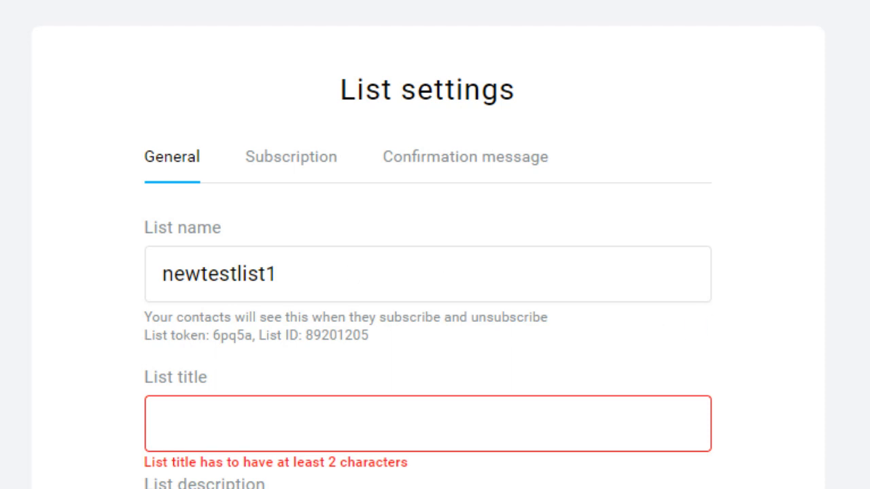
scroll(389, 487, "down", 3)
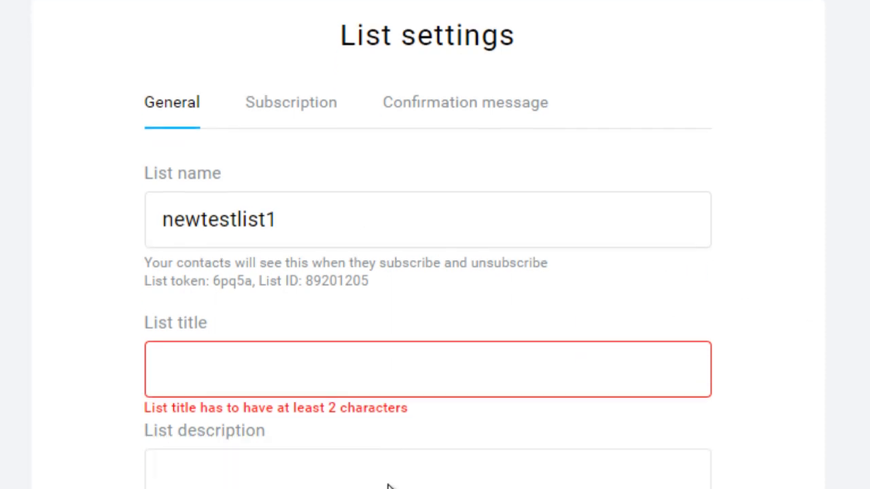
scroll(301, 449, "up", 1)
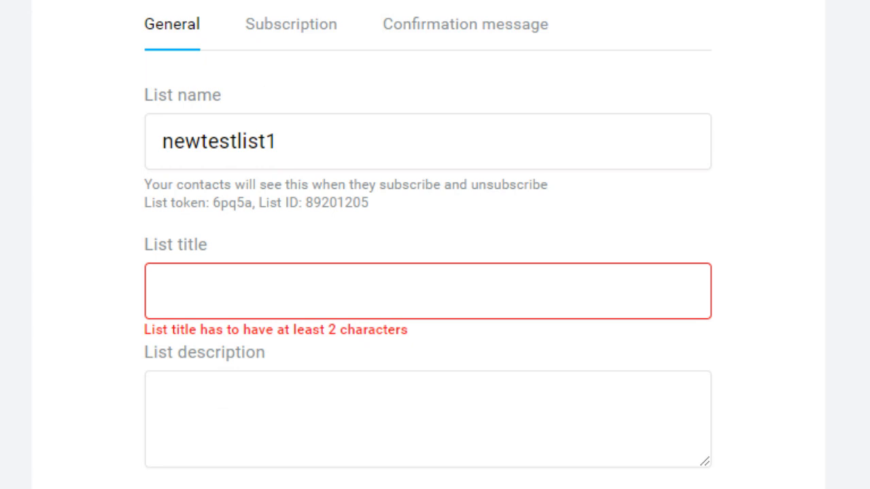
left_click(256, 419)
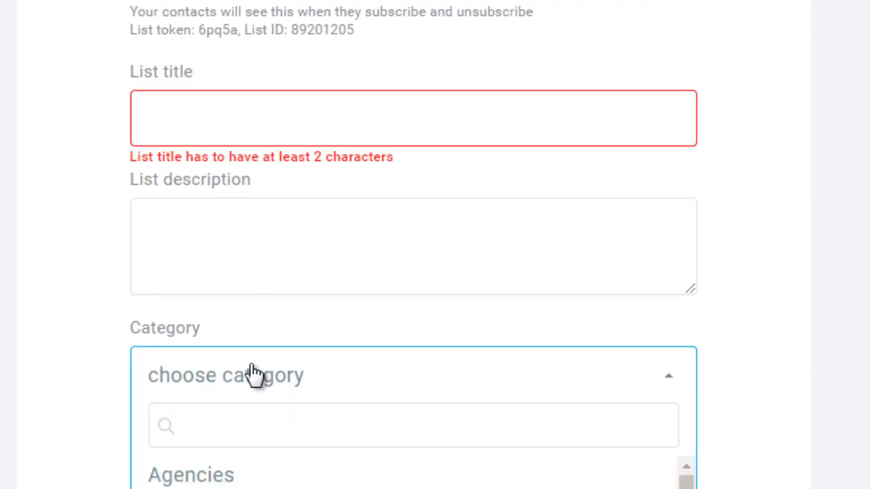
left_click(253, 373)
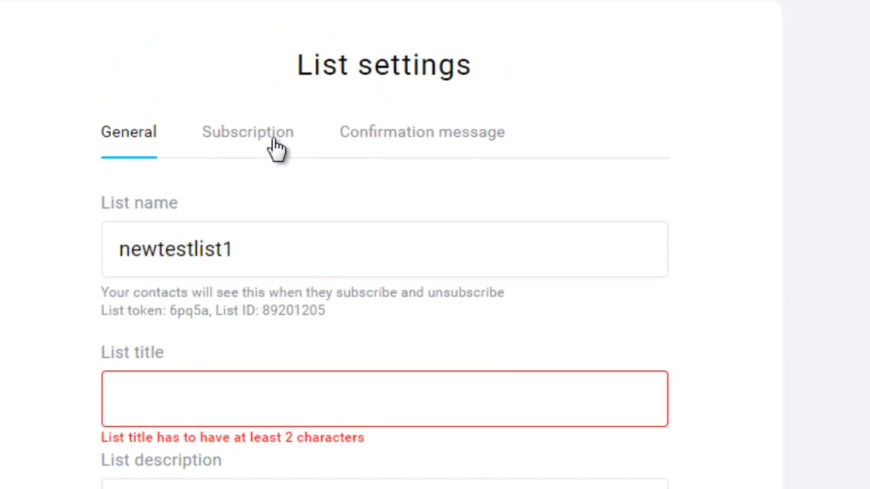
Step: Turn off sending subscription notifications in the list's subscription settings
left_click(277, 148)
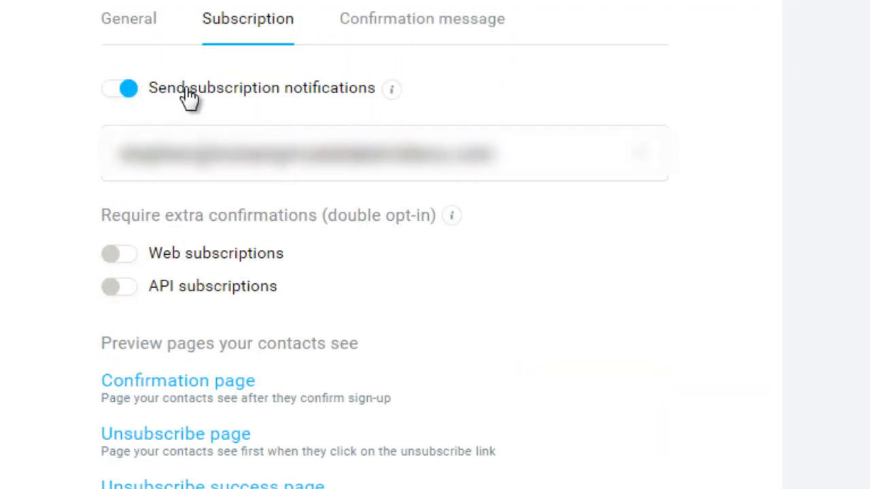
mouse_move(392, 99)
left_click(130, 90)
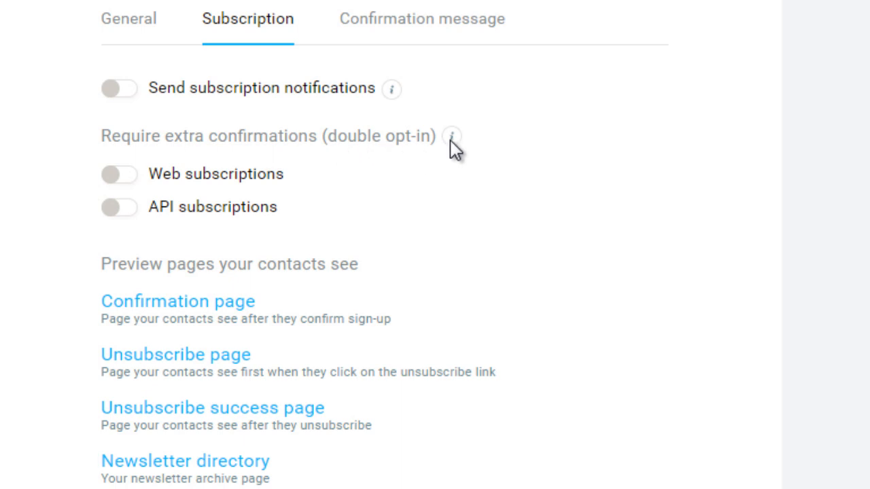
Step: Require double opt-in confirmation for both web subscriptions and API subscriptions
left_click(114, 178)
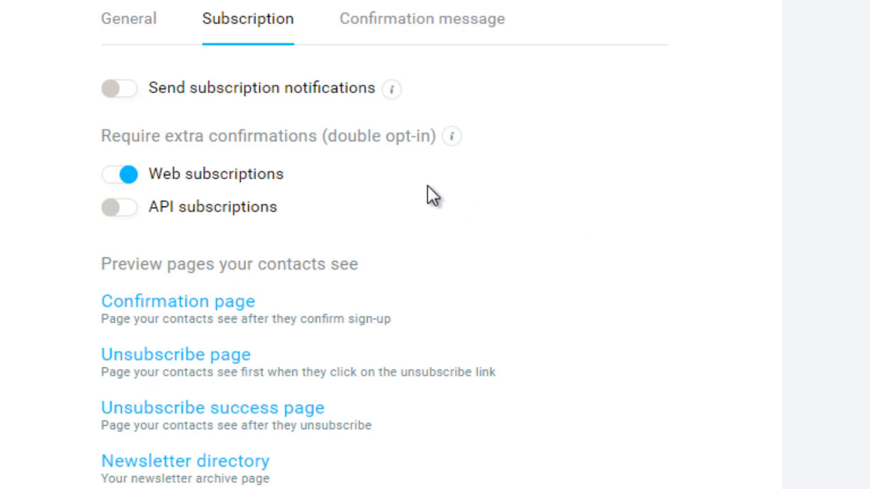
left_click(119, 210)
left_click(129, 211)
left_click(119, 209)
left_click_drag(402, 320, 102, 321)
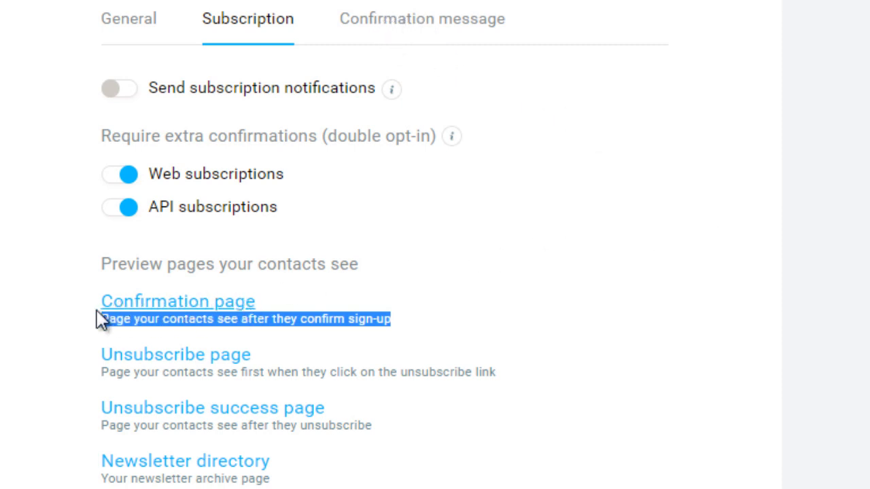
left_click(218, 375)
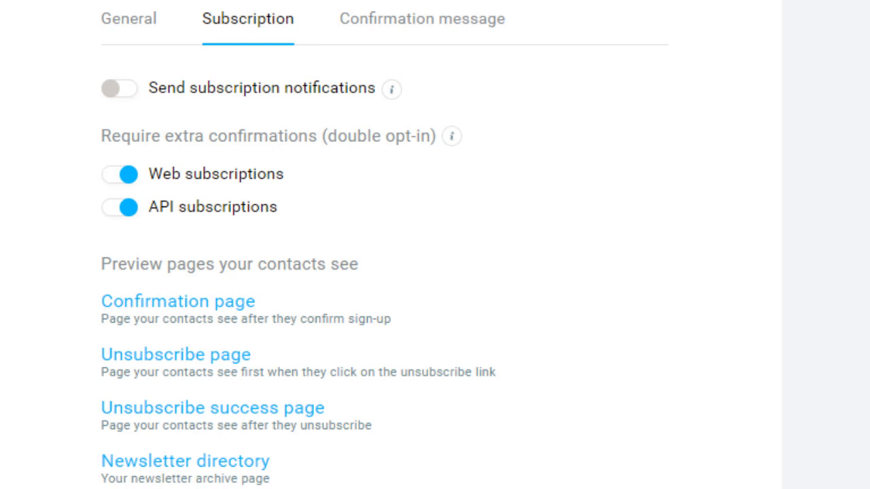
Step: Choose HTML as the format of the list's confirmation message
left_click(492, 27)
scroll(129, 116, "down", 3)
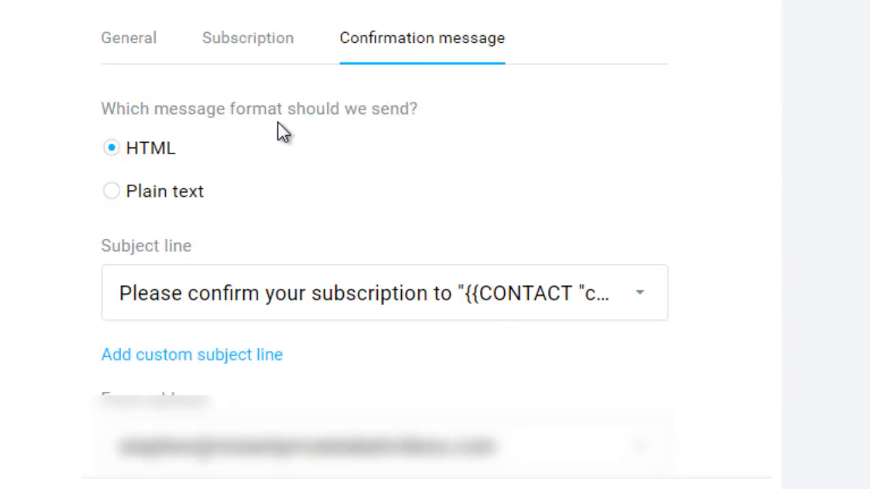
left_click(133, 151)
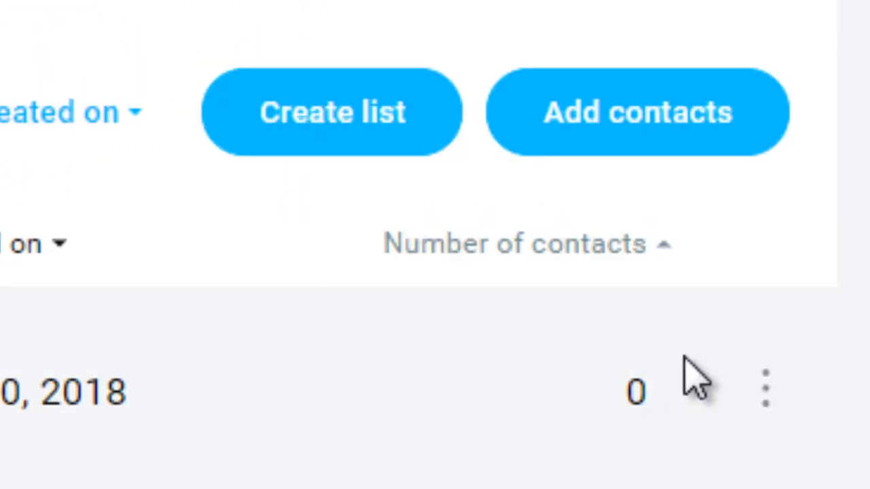
Step: Open the available actions for the newtestlist1 contact list
left_click(766, 389)
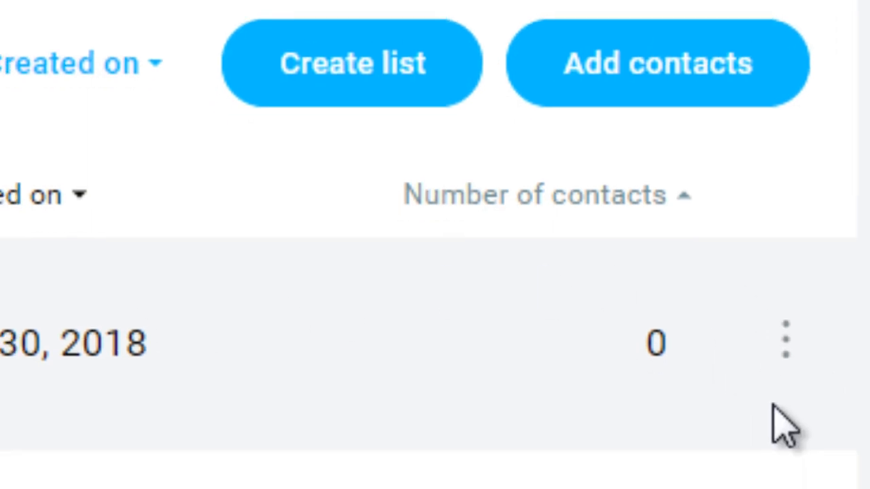
left_click(766, 389)
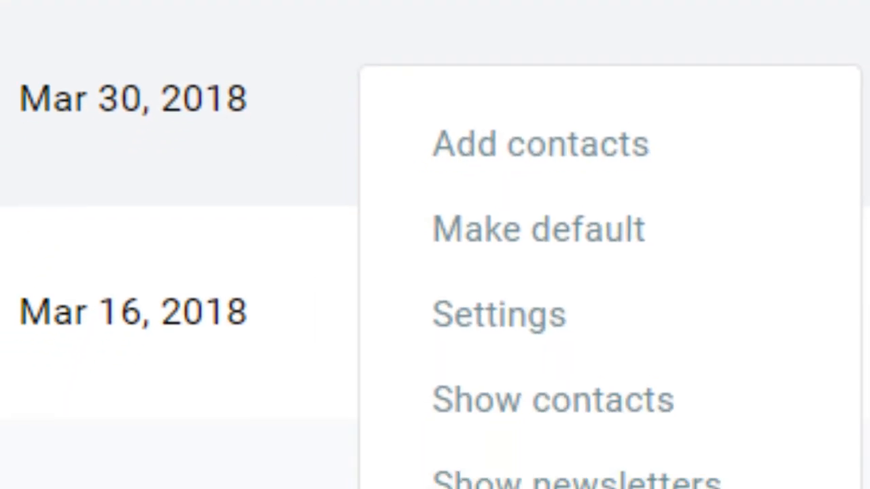